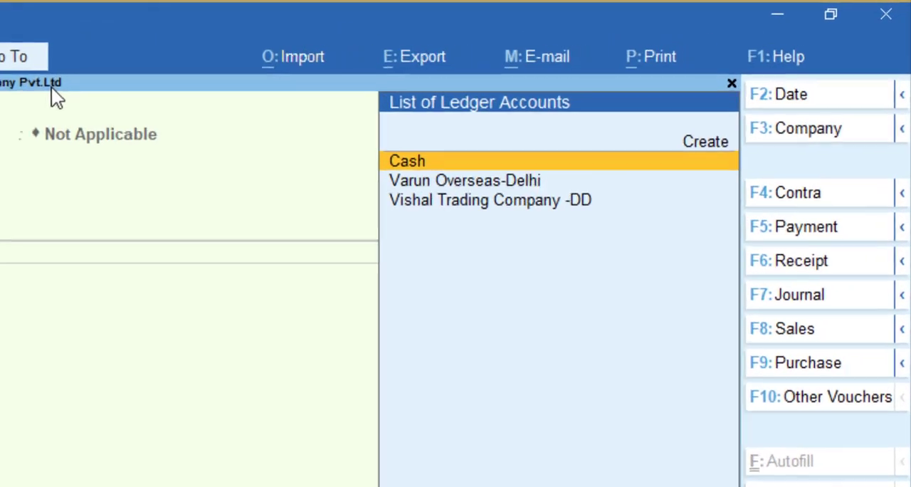
- Choose Varun Overseas-Delhi as the sales voucher's party and accept the Primary address type for the buyer
{"action": "key", "text": "Down"}
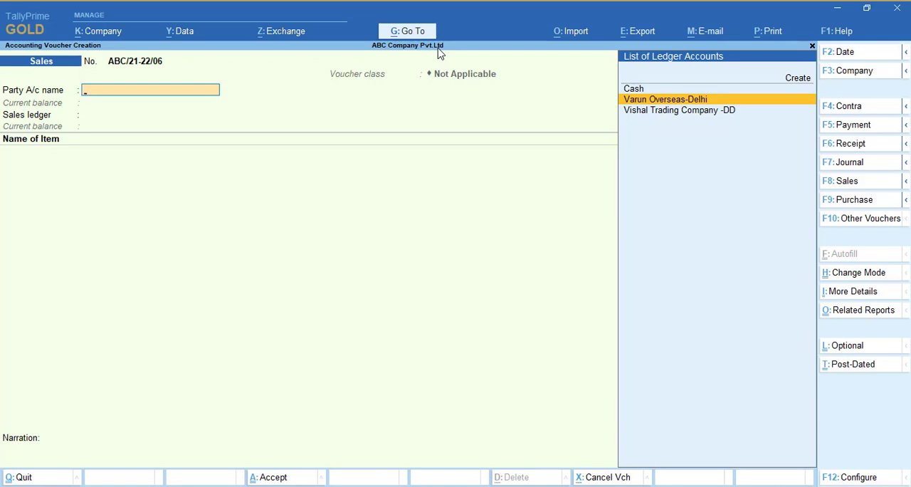
{"action": "key", "text": "Return"}
{"action": "key", "text": "Return"}
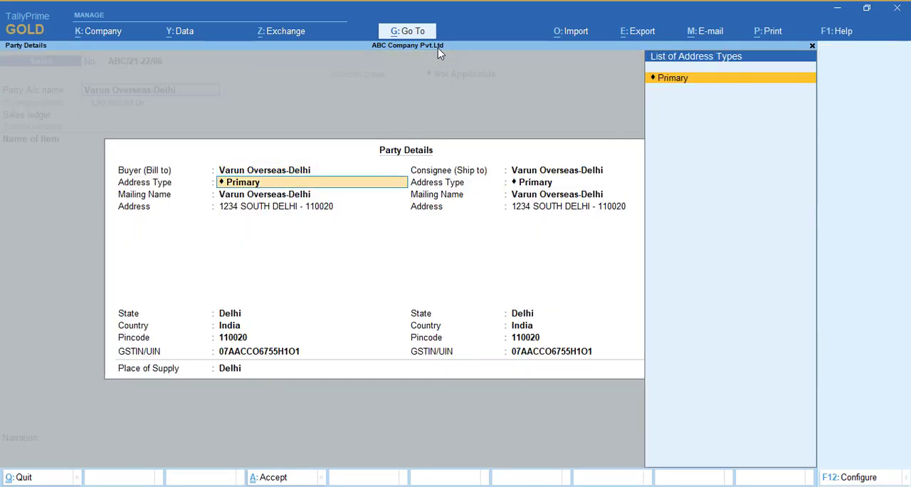
{"action": "key", "text": "Return"}
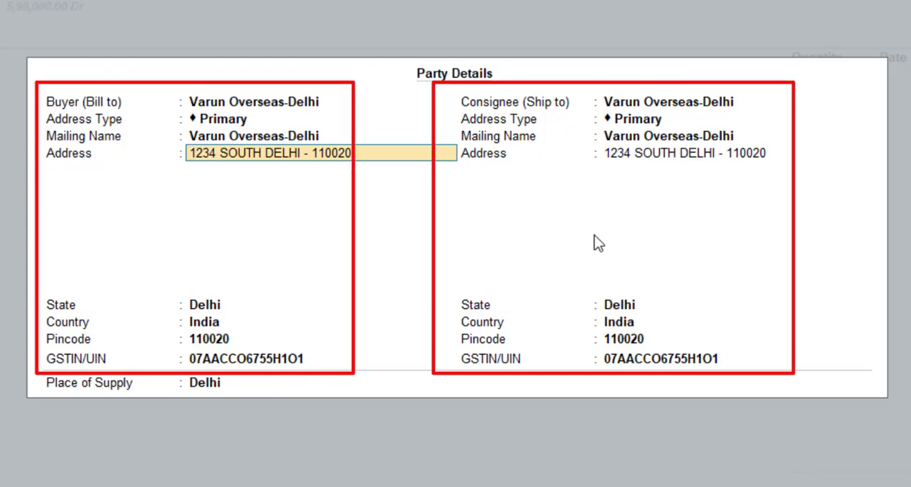
- Review the party details configuration options for separate buyer and consignee, mailing name, pincode, GST registration and place of supply
{"action": "key", "text": "F12"}
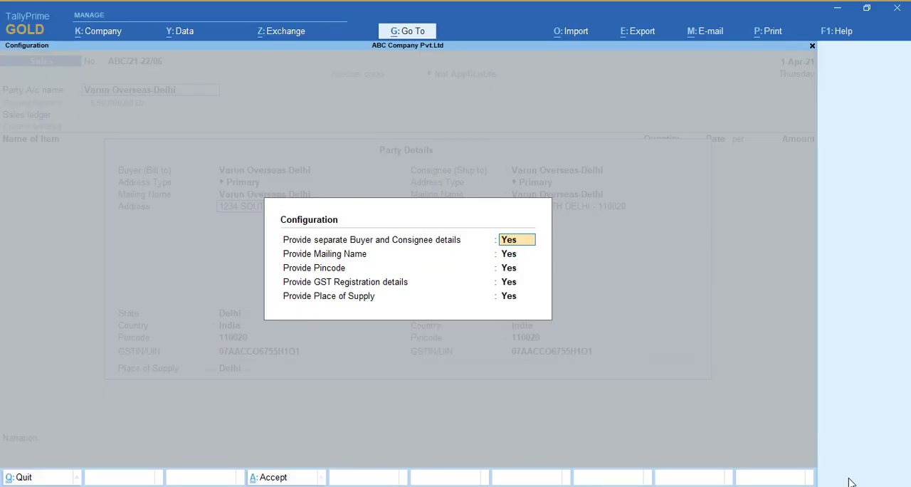
{"action": "key", "text": "Return"}
{"action": "key", "text": "Return"}
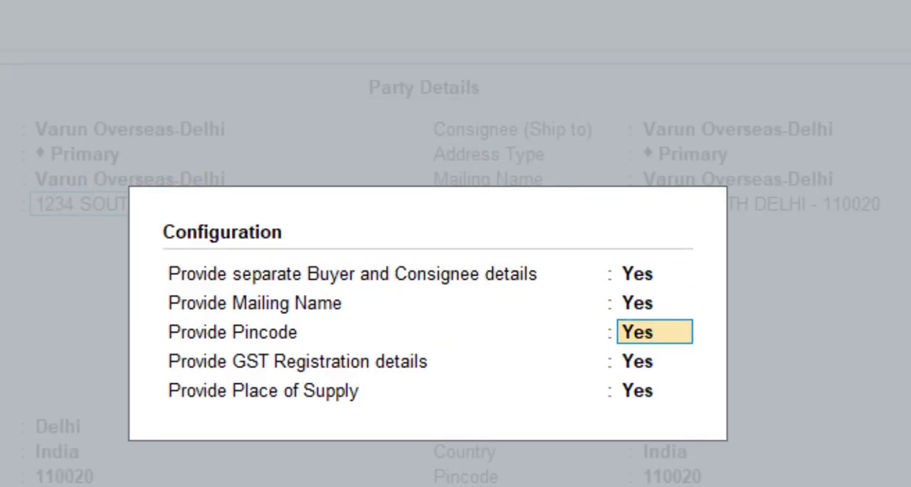
{"action": "key", "text": "Return"}
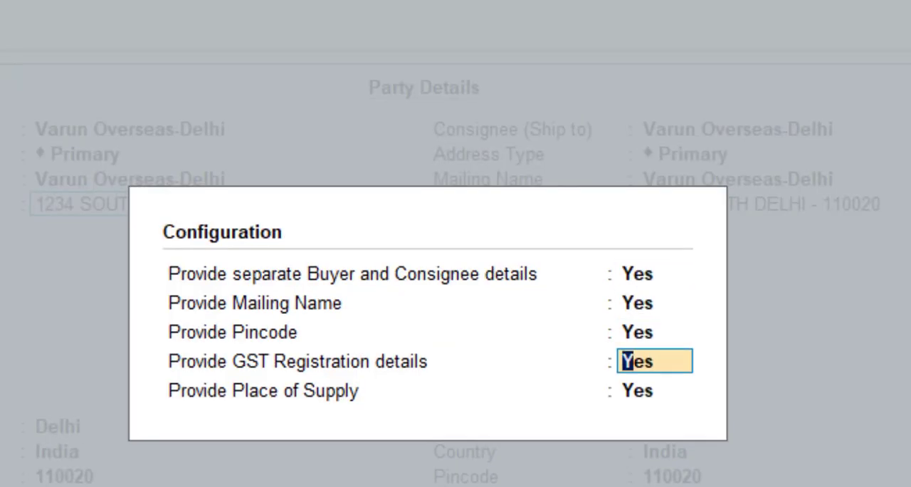
{"action": "key", "text": "Return"}
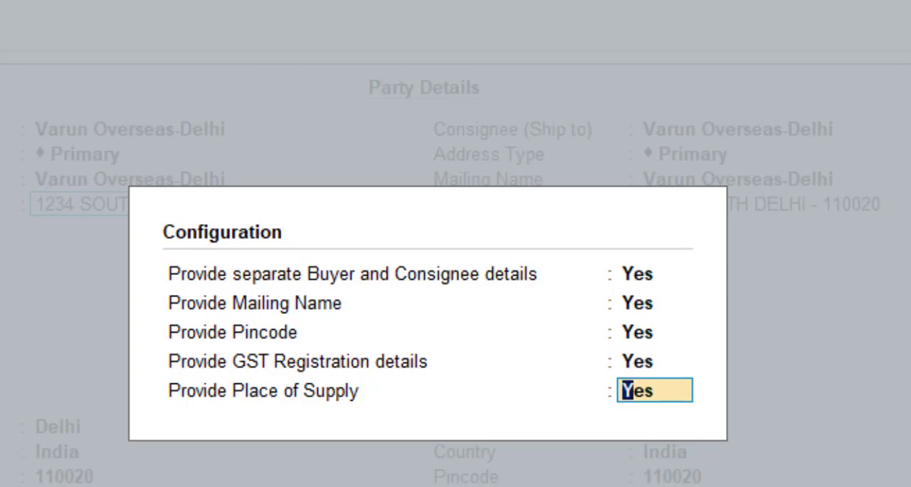
{"action": "key", "text": "Return"}
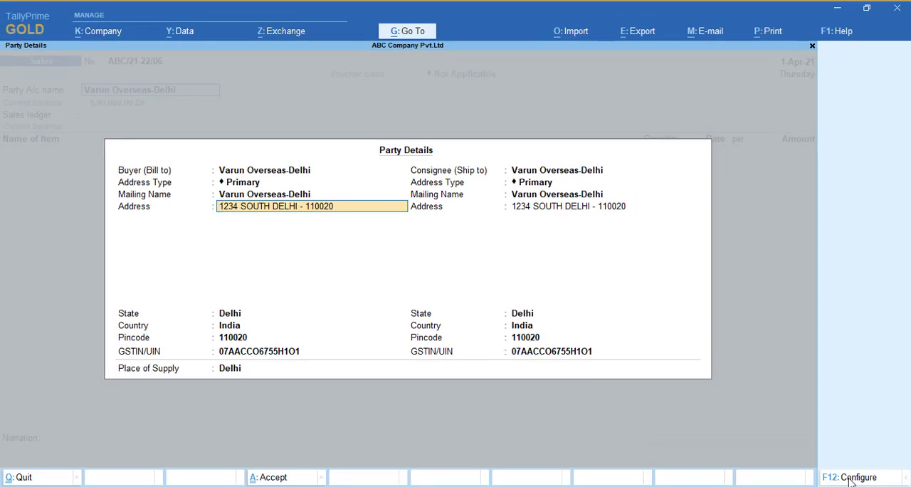
- Go back through the buyer's details, from the Bill to name down to the GSTIN/UIN, and check each entry
{"action": "key", "text": "BackSpace"}
{"action": "key", "text": "BackSpace"}
{"action": "key", "text": "BackSpace"}
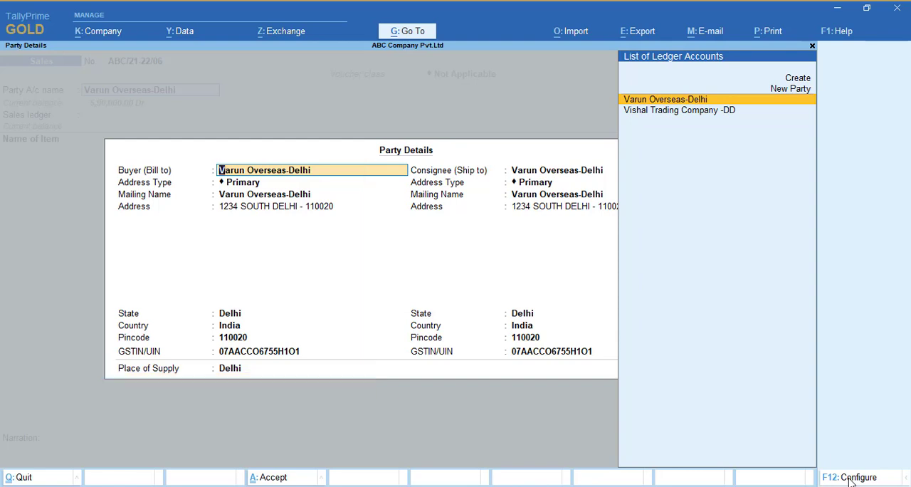
{"action": "key", "text": "Return"}
{"action": "key", "text": "Return"}
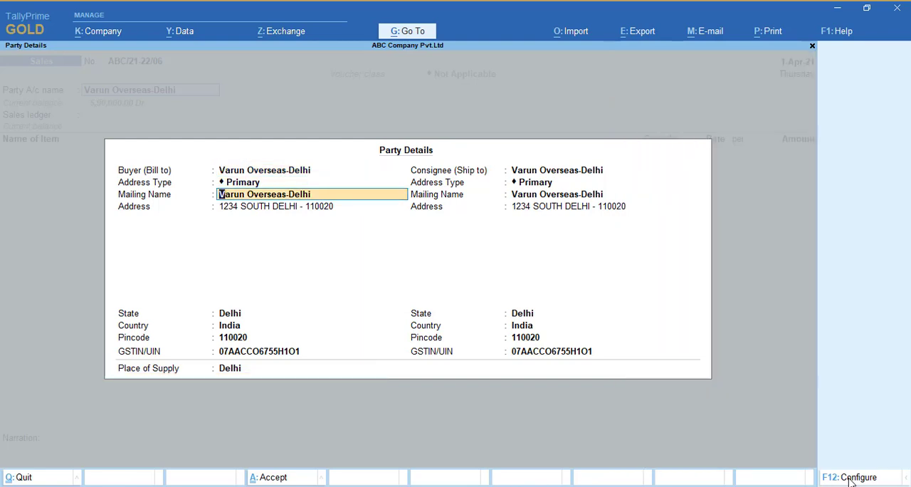
{"action": "key", "text": "Return"}
{"action": "key", "text": "Return"}
{"action": "key", "text": "Return"}
{"action": "key", "text": "Return"}
{"action": "key", "text": "Return"}
{"action": "key", "text": "Return"}
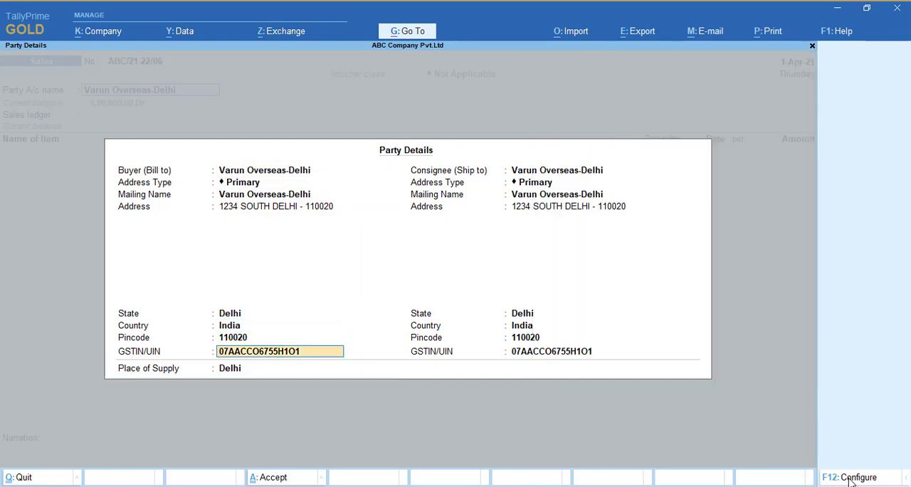
- Set the consignee to Vishal Trading Company -DD with the Primary address and accept Delhi as the place of supply
{"action": "key", "text": "Return"}
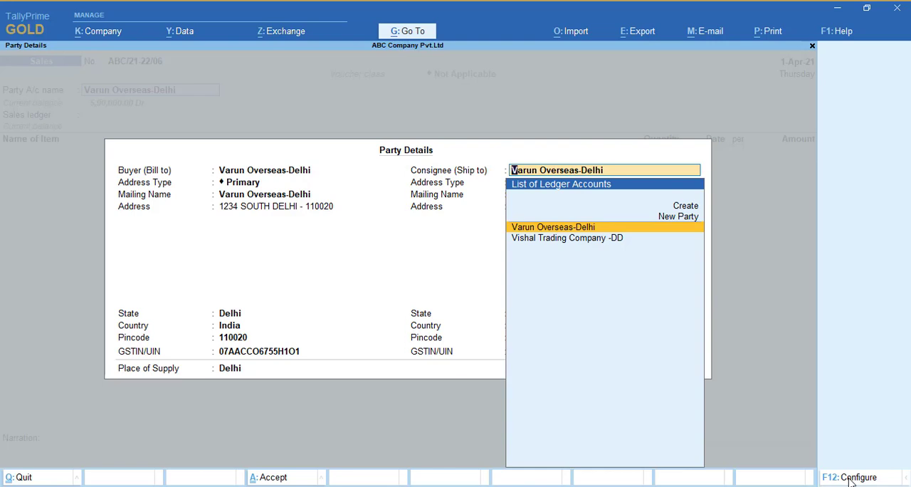
{"action": "key", "text": "Down"}
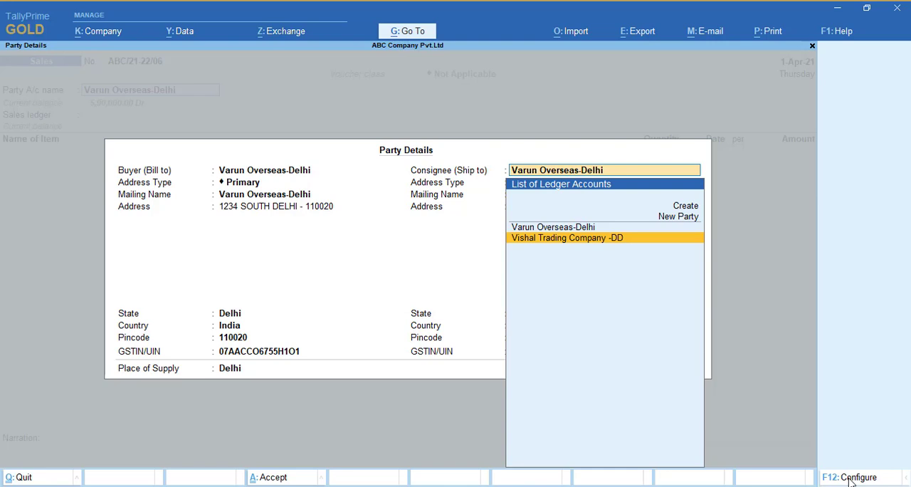
{"action": "key", "text": "Return"}
{"action": "key", "text": "Return"}
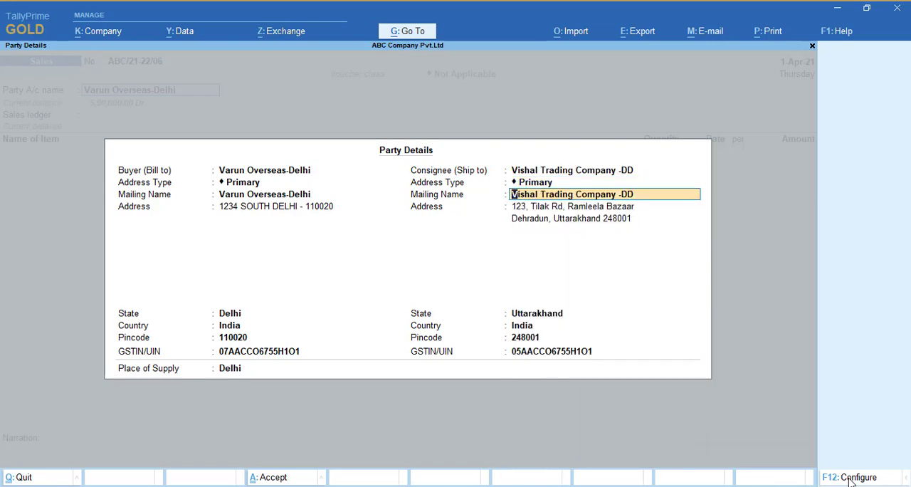
{"action": "key", "text": "Return"}
{"action": "key", "text": "Return"}
{"action": "key", "text": "Return"}
{"action": "key", "text": "Return"}
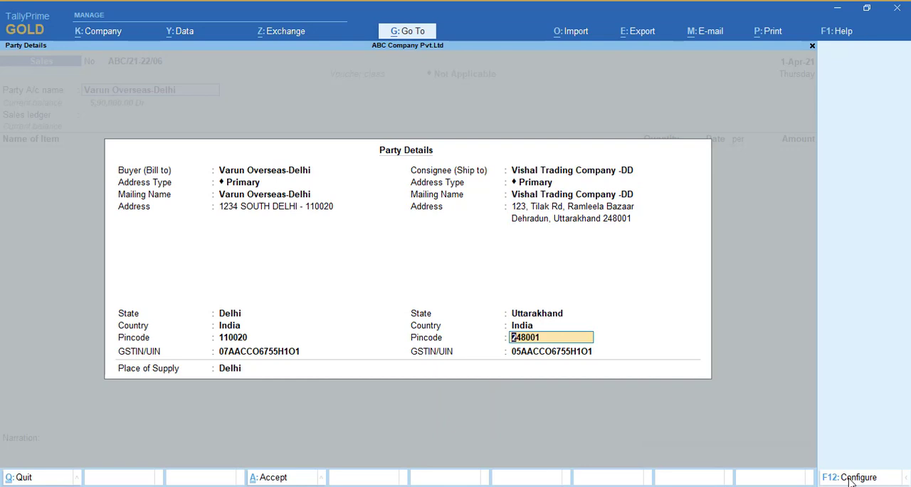
{"action": "key", "text": "Return"}
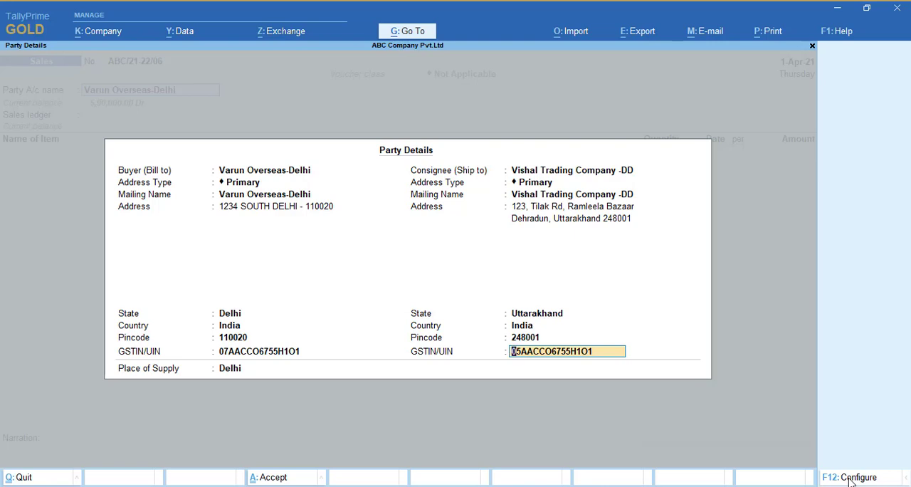
{"action": "key", "text": "Return"}
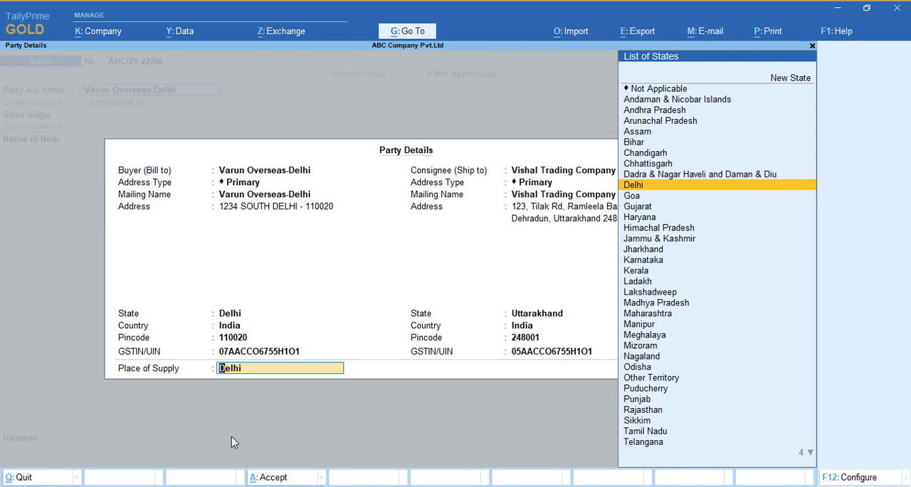
{"action": "key", "text": "Return"}
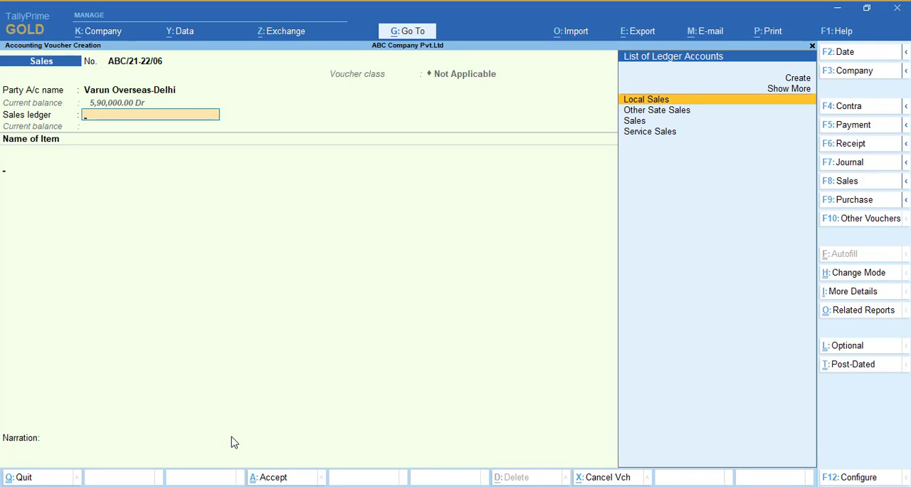
- Choose the Local Sales ledger and enter Item 1 with a quantity of 100 pcs at a rate of 500.00 per pcs
{"action": "key", "text": "Return"}
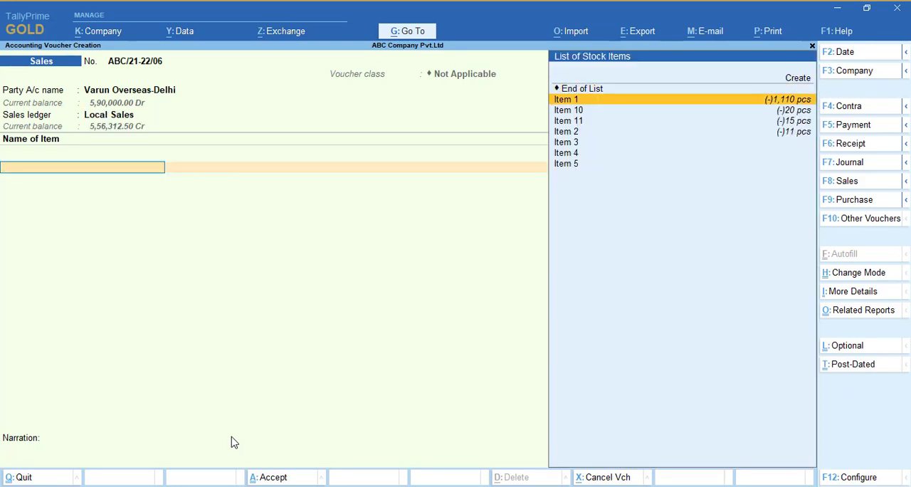
{"action": "key", "text": "Return"}
{"action": "key", "text": "Return"}
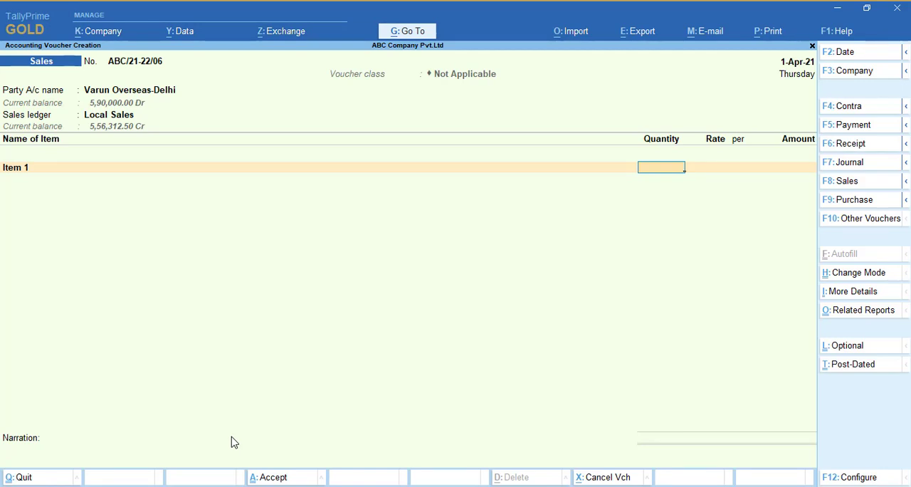
{"action": "type", "text": "100"}
{"action": "key", "text": "Return"}
{"action": "key", "text": "Return"}
{"action": "key", "text": "Return"}
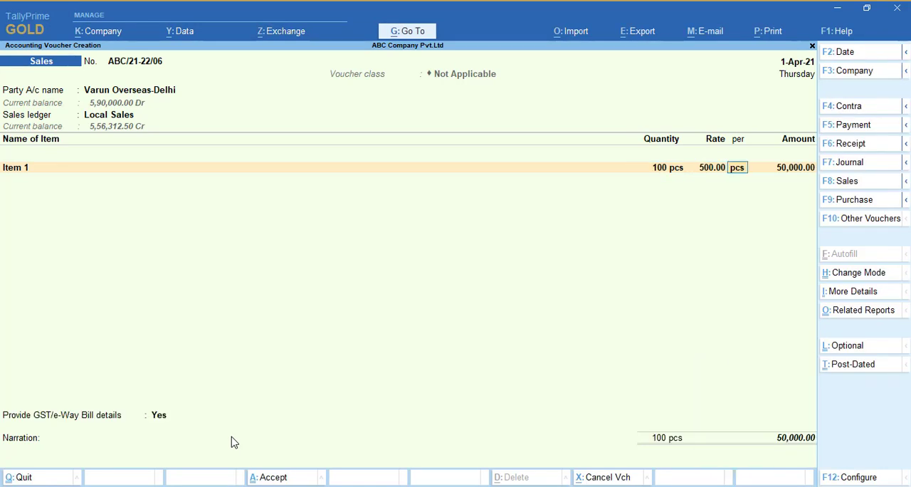
{"action": "key", "text": "Return"}
{"action": "key", "text": "Return"}
- Add the CGST and SGST ledgers to the voucher and choose Yes for providing GST/e-Way Bill details
{"action": "key", "text": "Return"}
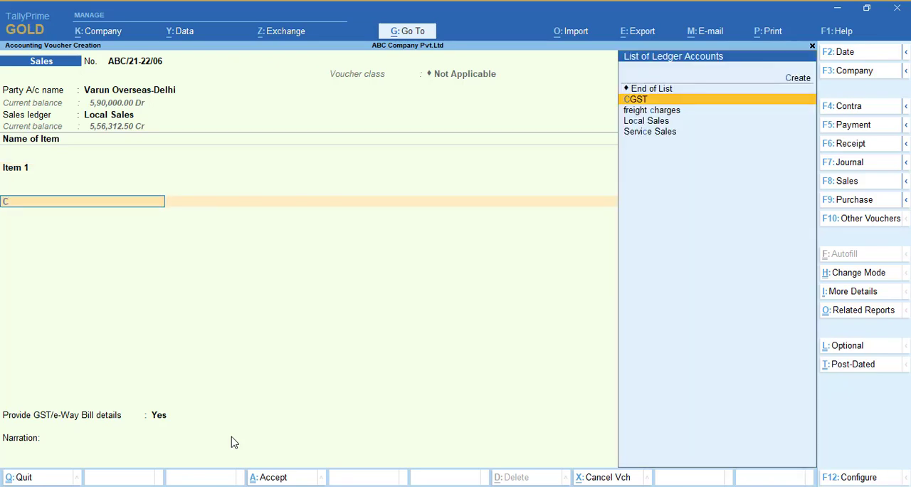
{"action": "type", "text": "cg"}
{"action": "key", "text": "Return"}
{"action": "type", "text": "sg"}
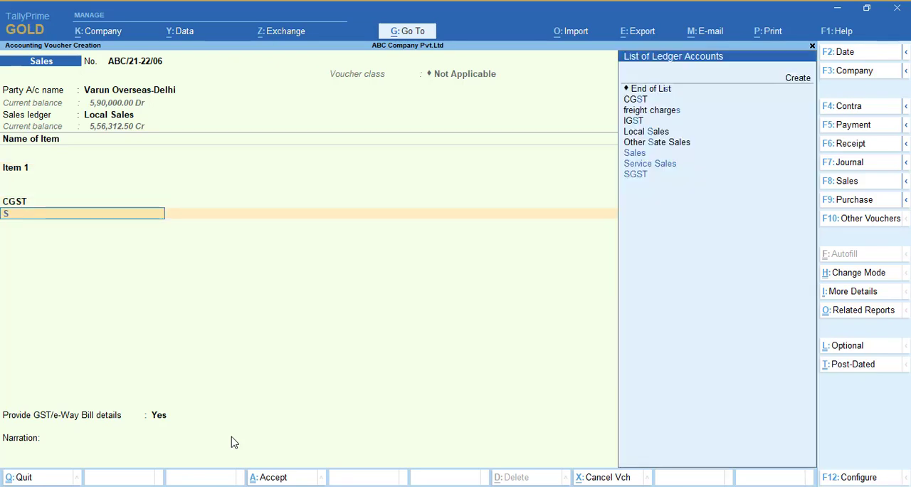
{"action": "key", "text": "Return"}
{"action": "key", "text": "Return"}
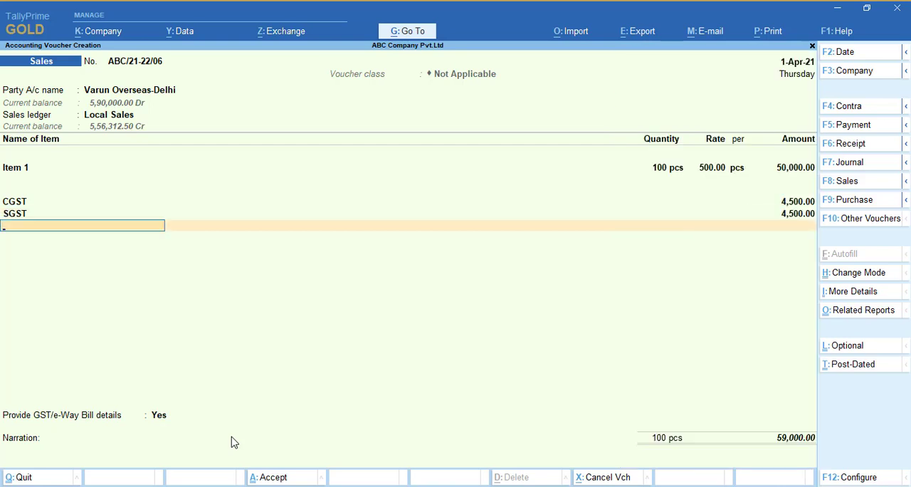
{"action": "key", "text": "Return"}
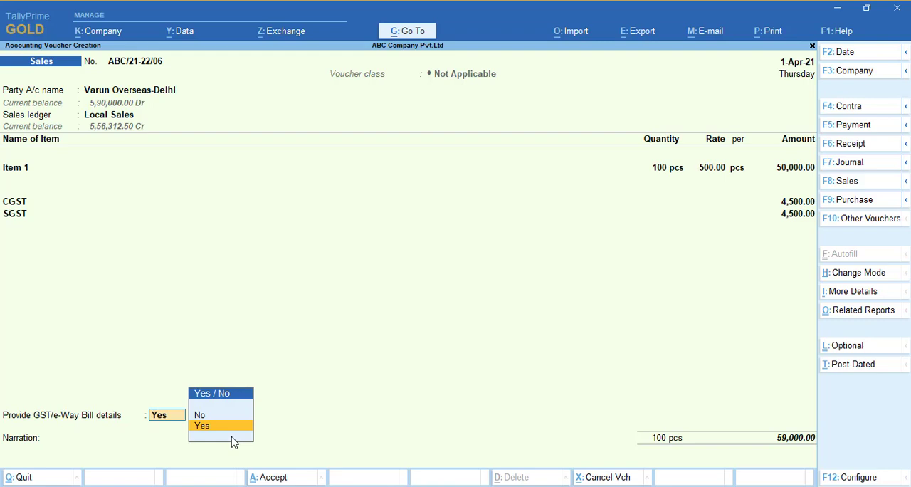
{"action": "key", "text": "Return"}
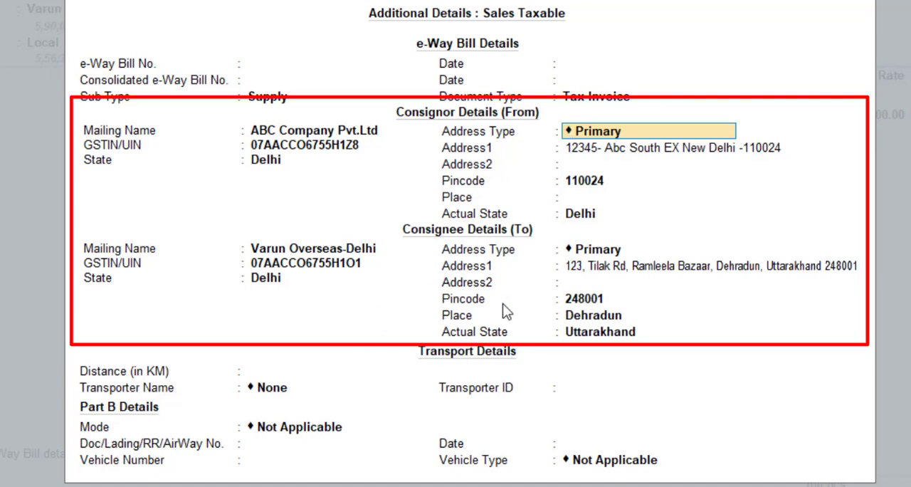
- Set the e-Way Bill configuration option for showing Consignor Details (From) and Consignee Details (To) to No
{"action": "key", "text": "F12"}
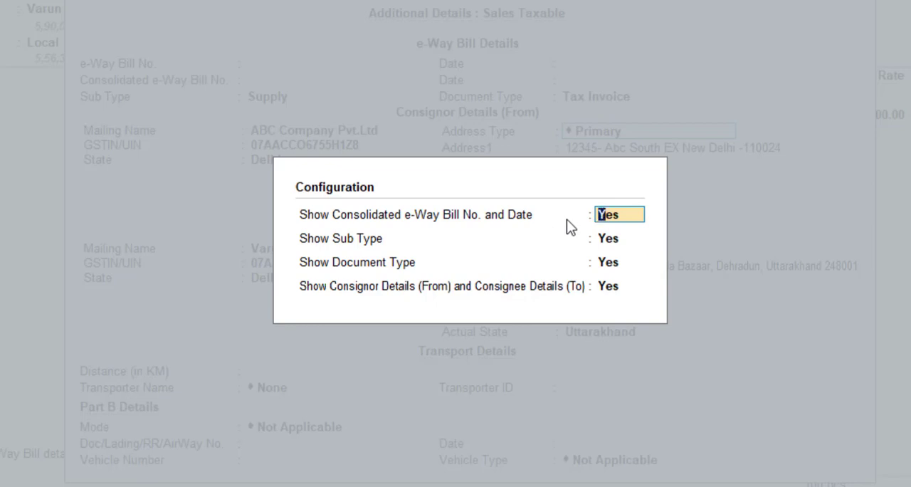
{"action": "key", "text": "Return"}
{"action": "key", "text": "Return"}
{"action": "key", "text": "Return"}
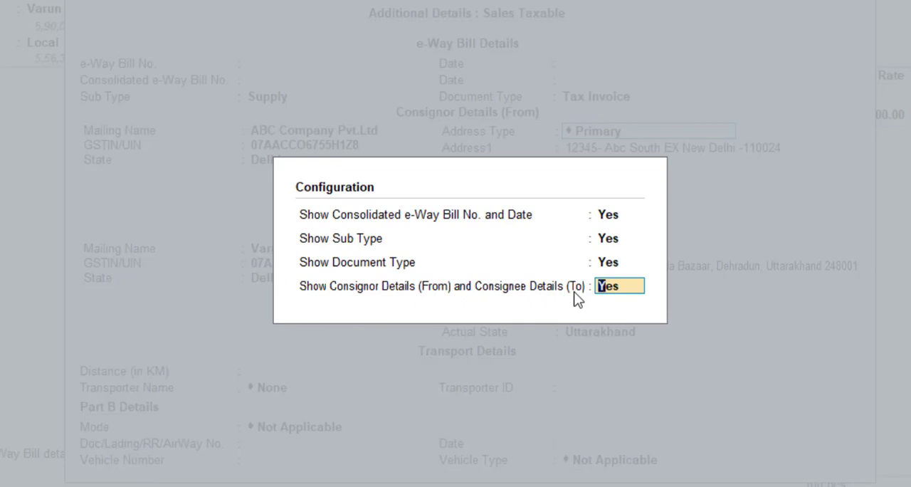
{"action": "key", "text": "n"}
{"action": "key", "text": "Return"}
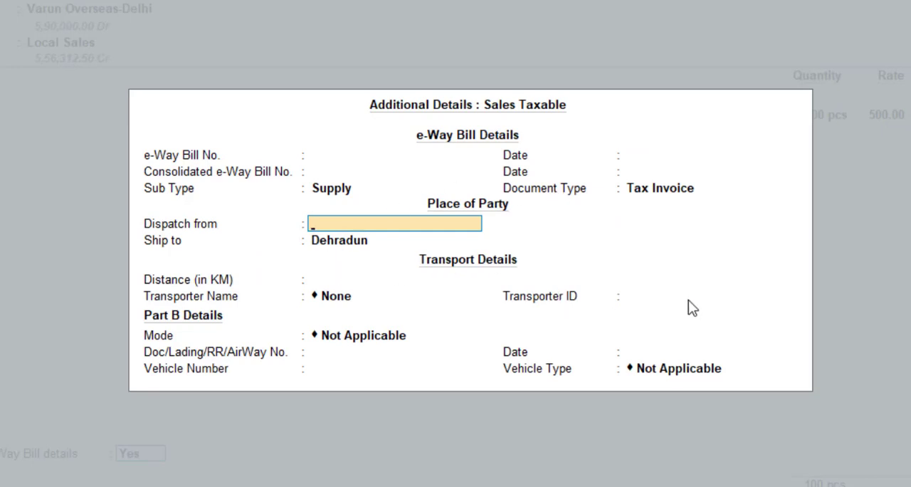
- Set the e-Way Bill configuration option for showing Consignor Details (From) and Consignee Details (To) back to Yes
{"action": "key", "text": "F12"}
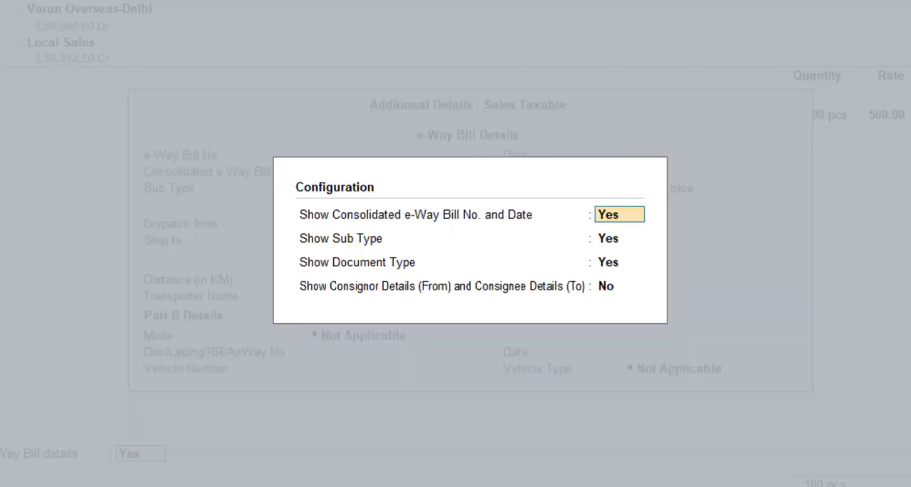
{"action": "key", "text": "Return"}
{"action": "key", "text": "Return"}
{"action": "key", "text": "Return"}
{"action": "type", "text": "y"}
{"action": "key", "text": "Return"}
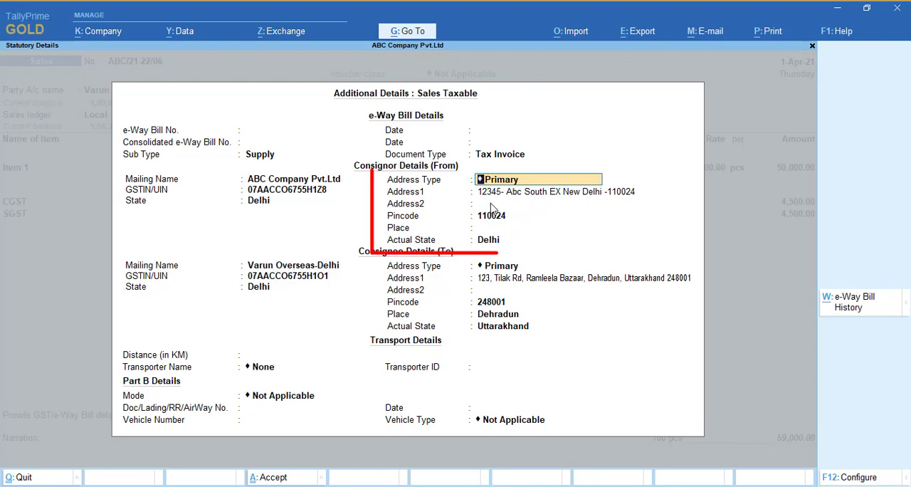
- Change the consignor's address type to Uttrakhand in the e-Way Bill details
{"action": "key", "text": "BackSpace"}
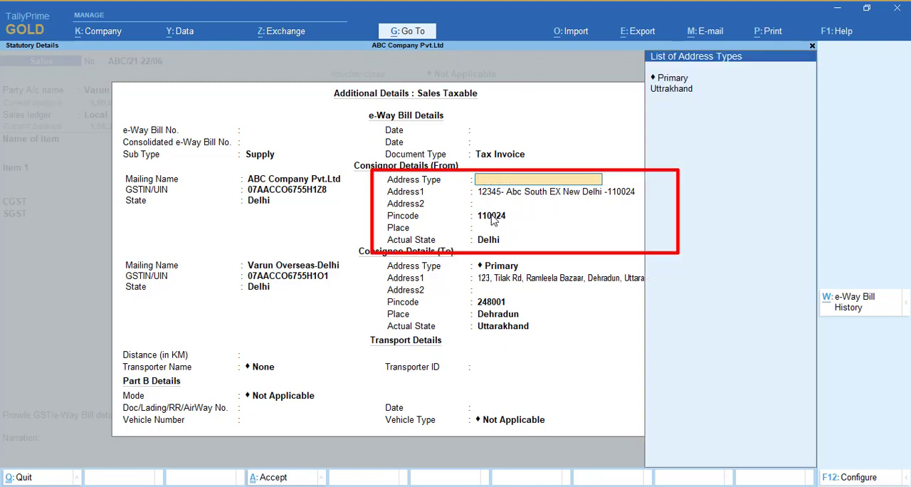
{"action": "key", "text": "Down"}
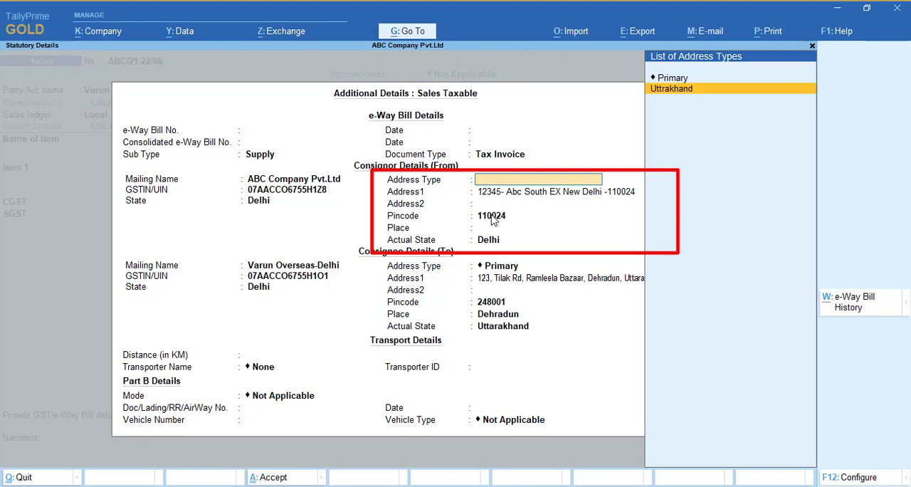
{"action": "key", "text": "Return"}
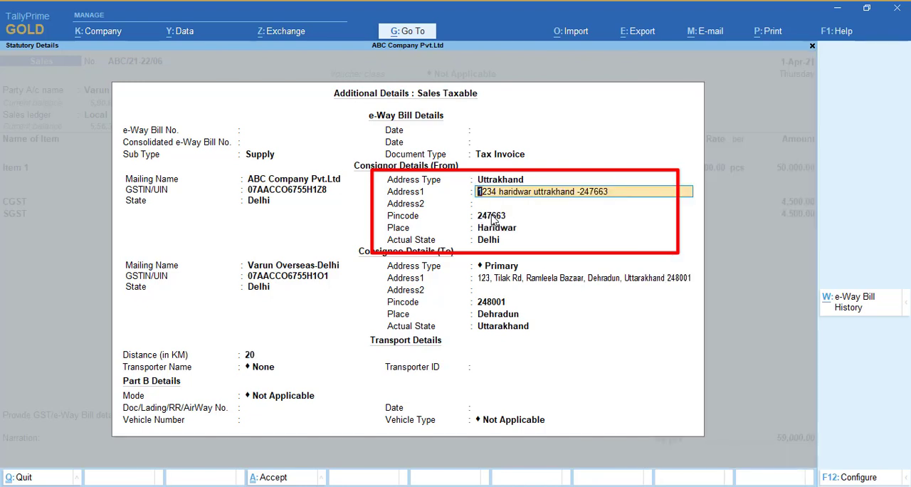
{"action": "key", "text": "Up"}
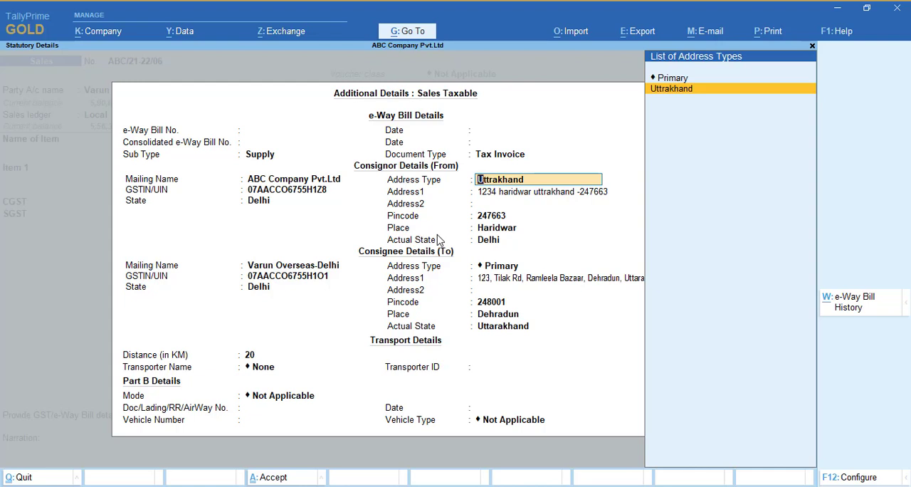
- Keep the consignor's Uttrakhand address, pincode and place, and set the consignor's actual state to Uttarakhand
{"action": "key", "text": "Return"}
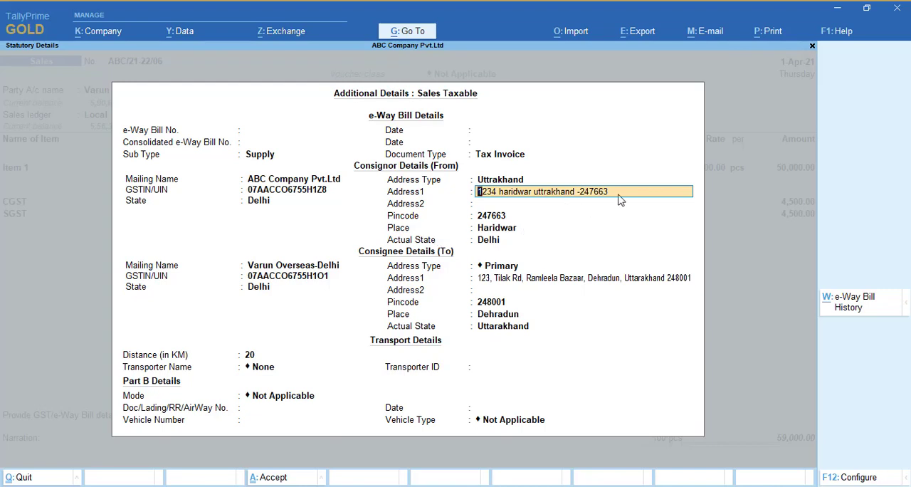
{"action": "key", "text": "Return"}
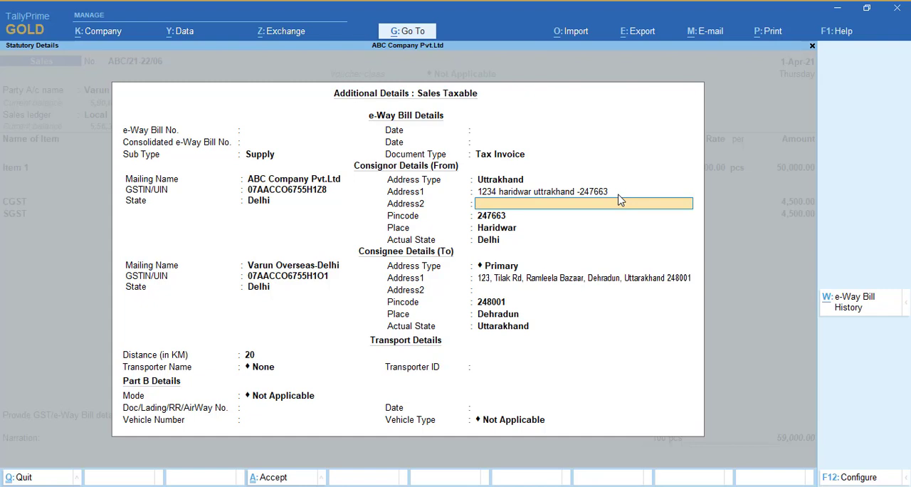
{"action": "key", "text": "Return"}
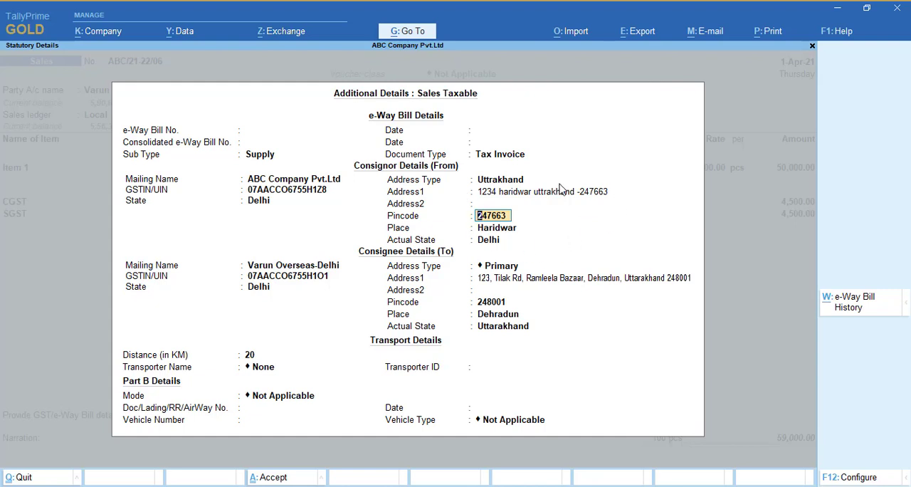
{"action": "key", "text": "Return"}
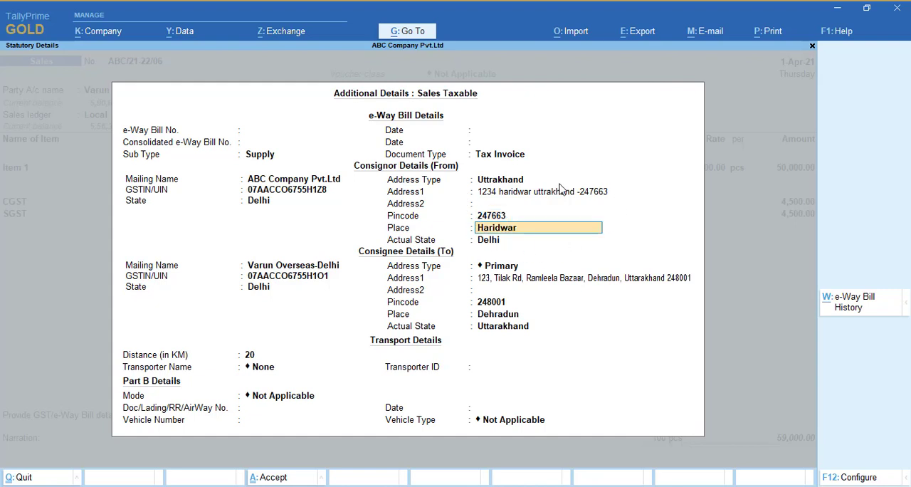
{"action": "key", "text": "Return"}
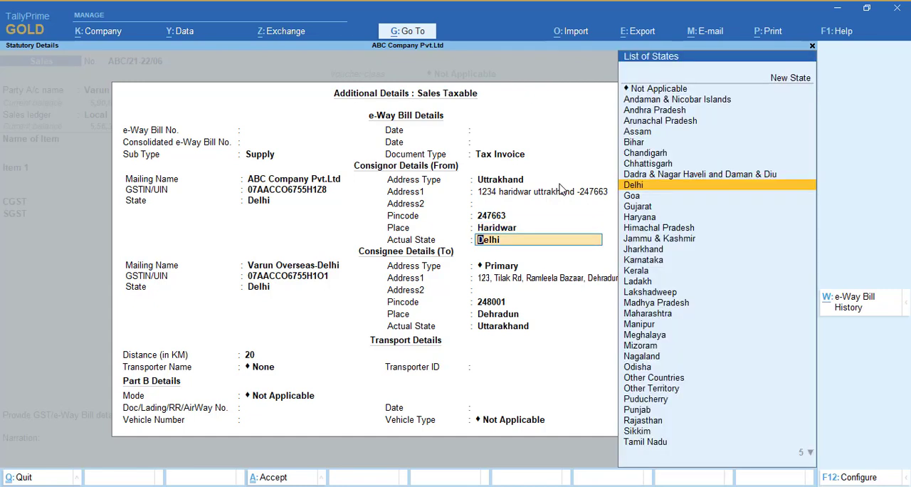
{"action": "key", "text": "BackSpace"}
{"action": "type", "text": "Har"}
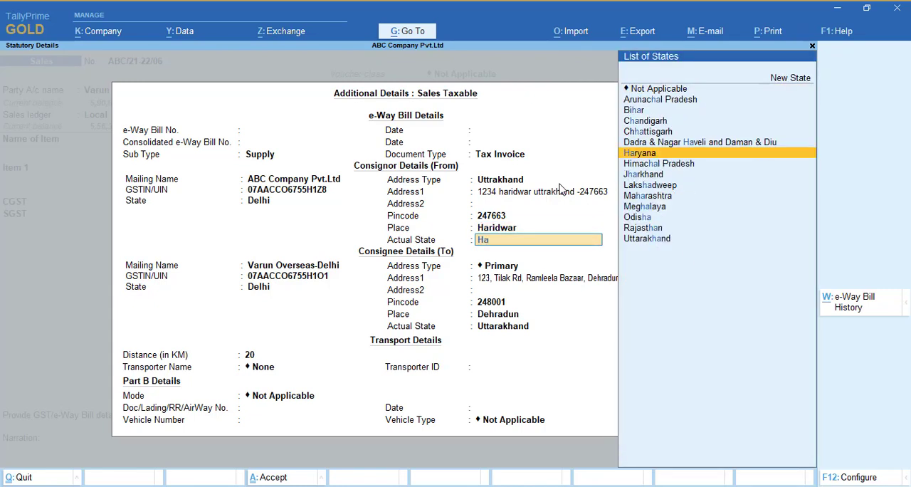
{"action": "key", "text": "BackSpace"}
{"action": "key", "text": "BackSpace"}
{"action": "key", "text": "BackSpace"}
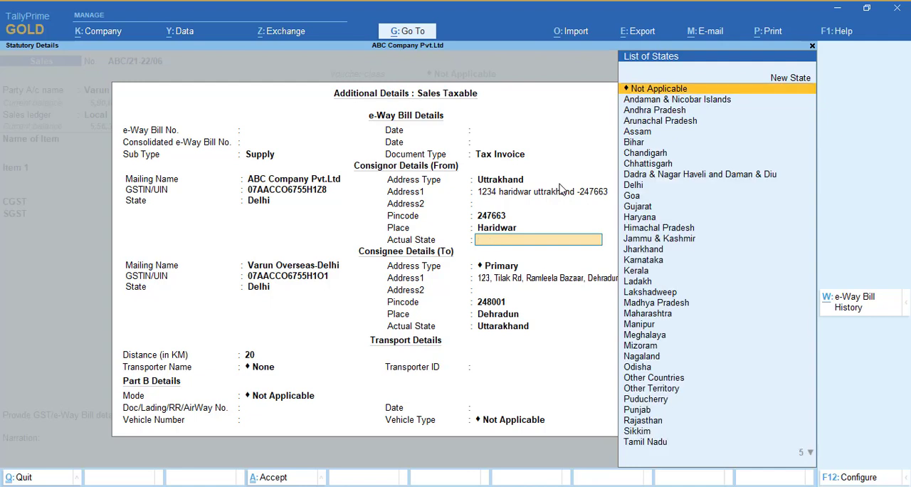
{"action": "type", "text": "Uttr"}
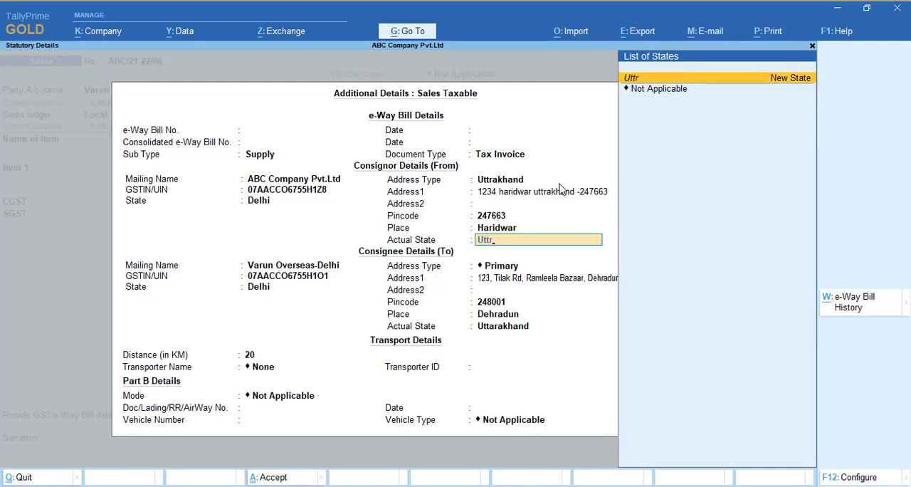
{"action": "key", "text": "BackSpace"}
{"action": "key", "text": "Return"}
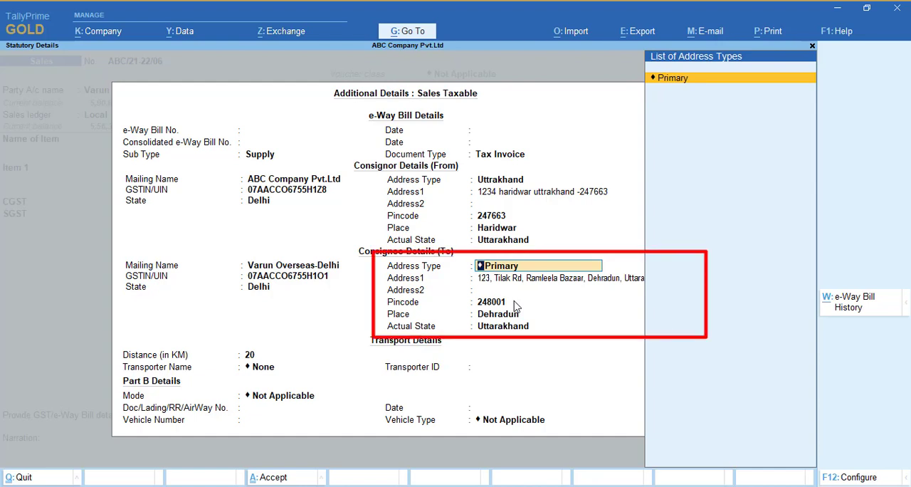
- Keep the consignee's Primary address details and Uttarakhand as actual state, and set the transport distance to 30 km
{"action": "key", "text": "Return"}
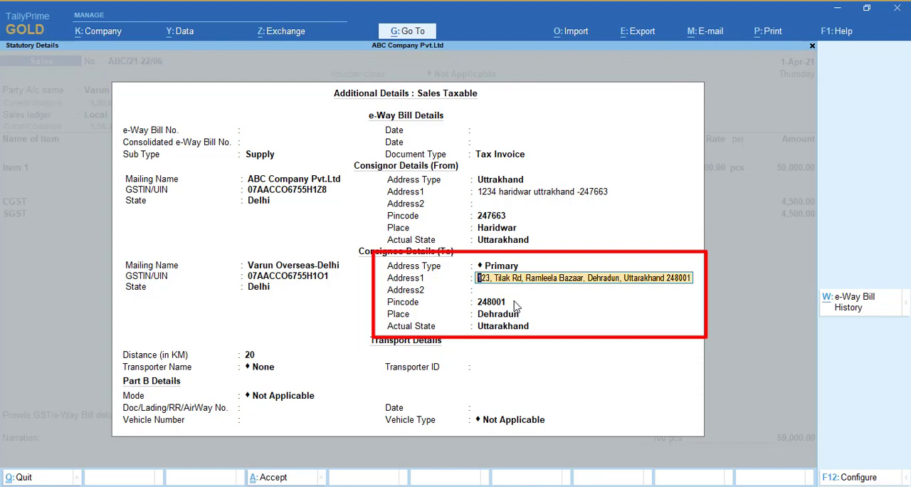
{"action": "key", "text": "Return"}
{"action": "key", "text": "Return"}
{"action": "key", "text": "Return"}
{"action": "key", "text": "Up"}
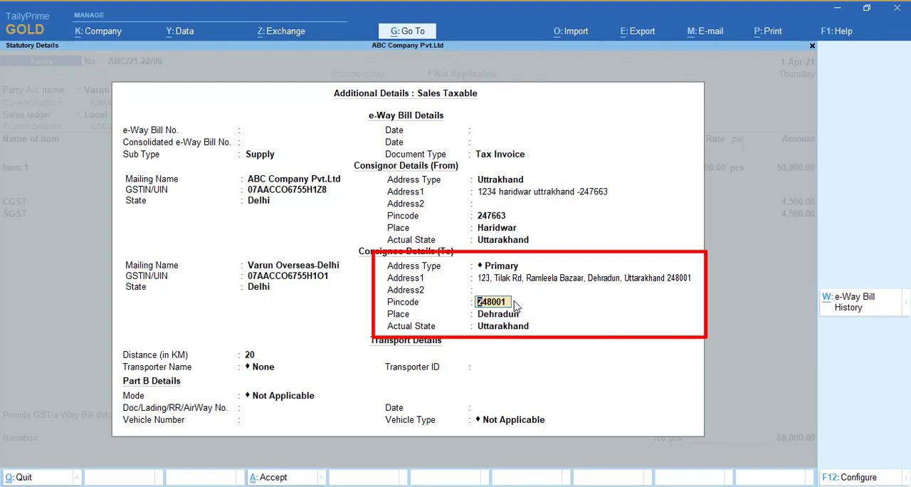
{"action": "key", "text": "Return"}
{"action": "key", "text": "Return"}
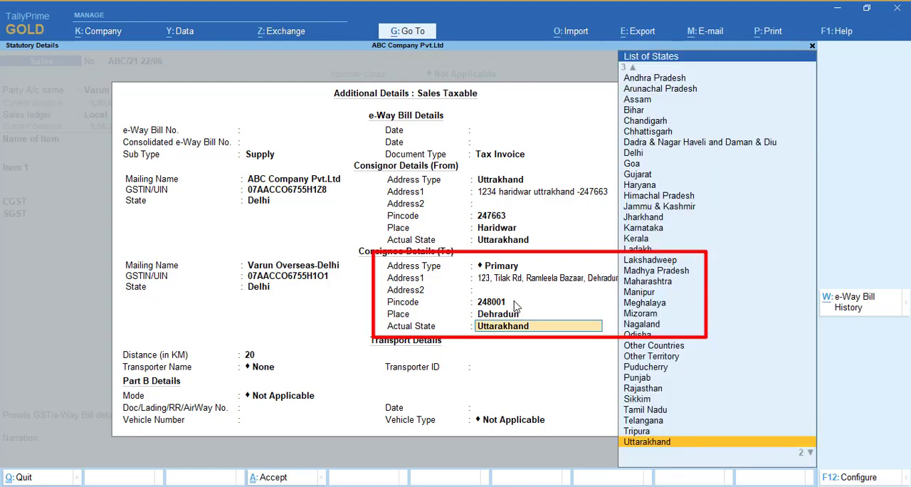
{"action": "key", "text": "Return"}
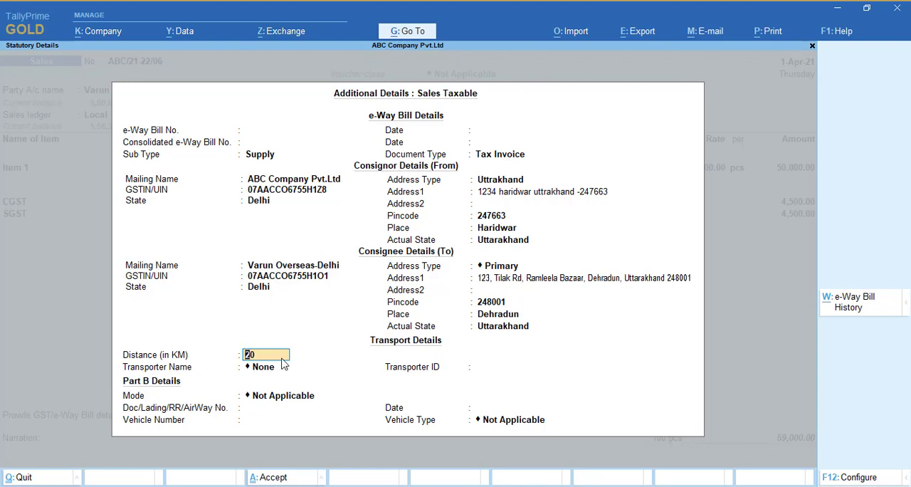
{"action": "type", "text": "30"}
{"action": "key", "text": "Return"}
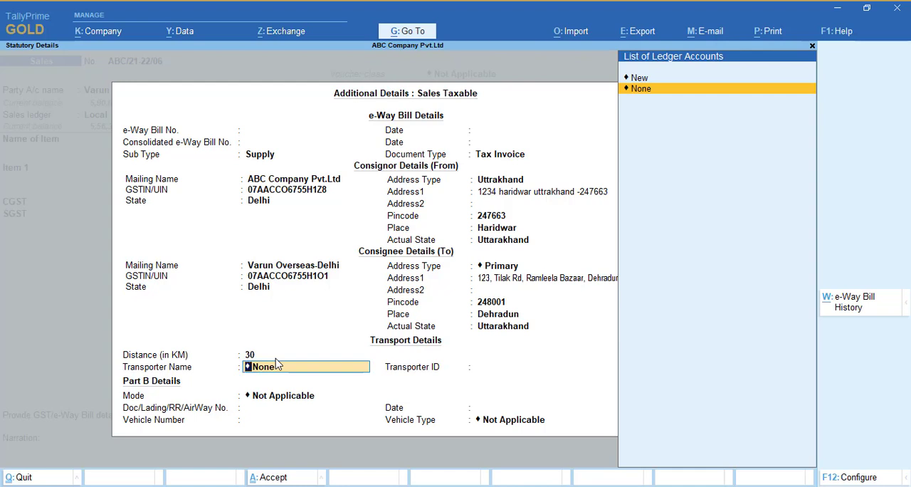
- Add a new transporter named Abc Transport for this shipment and leave the transporter ID blank
{"action": "key", "text": "Up"}
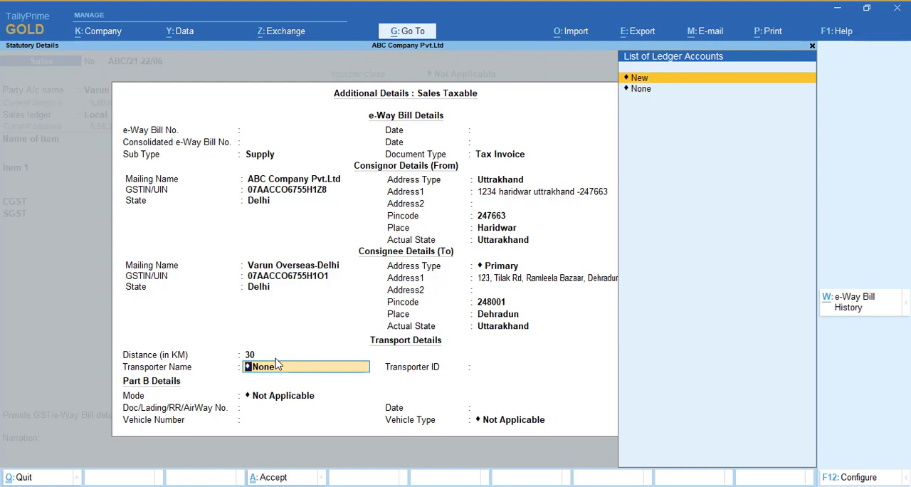
{"action": "key", "text": "Return"}
{"action": "type", "text": "bc"}
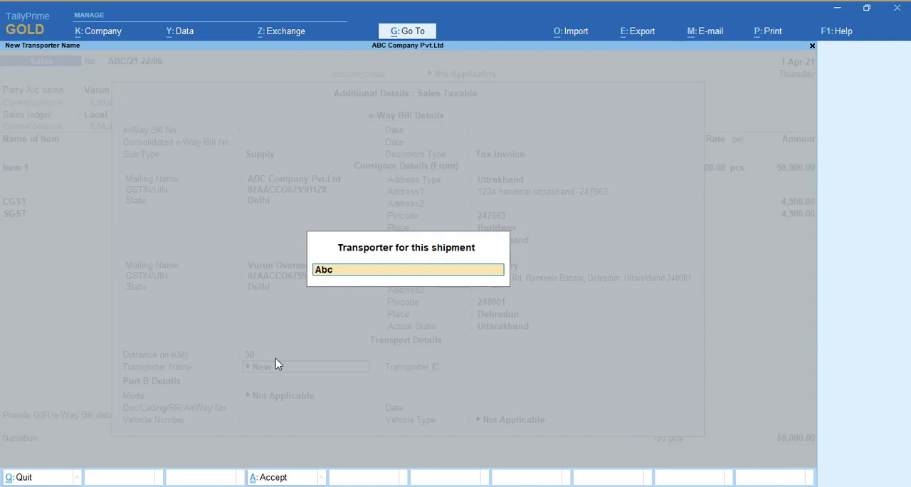
{"action": "type", "text": " Transport"}
{"action": "key", "text": "Return"}
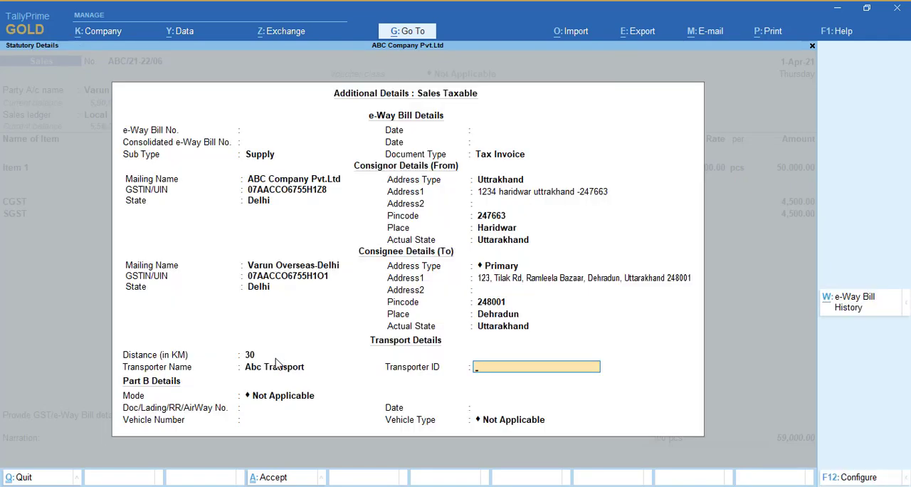
{"action": "key", "text": "Return"}
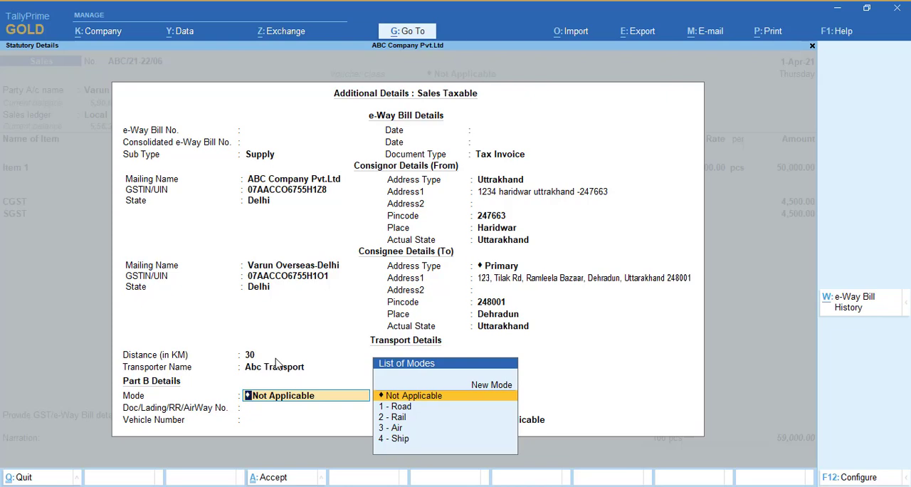
- Set the transport mode in the Part B details to 1 - Road
{"action": "key", "text": "Return"}
{"action": "key", "text": "Return"}
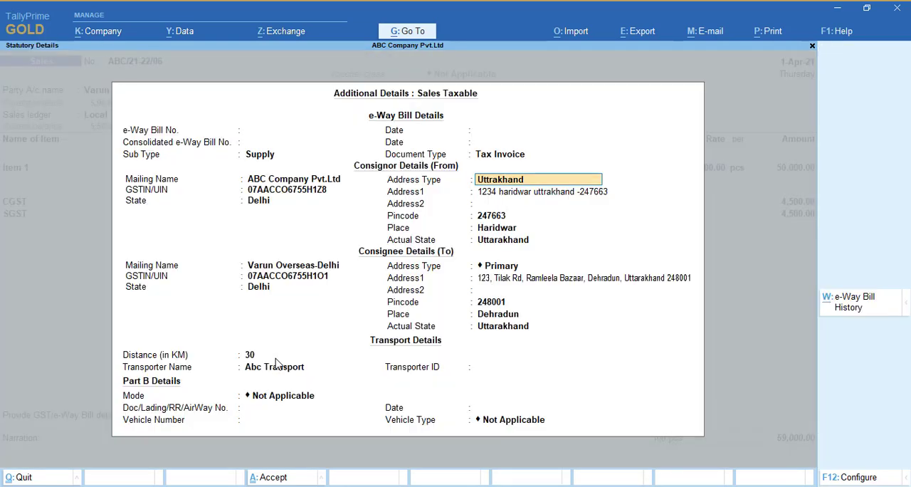
{"action": "left_click", "coordinate": [303, 402]}
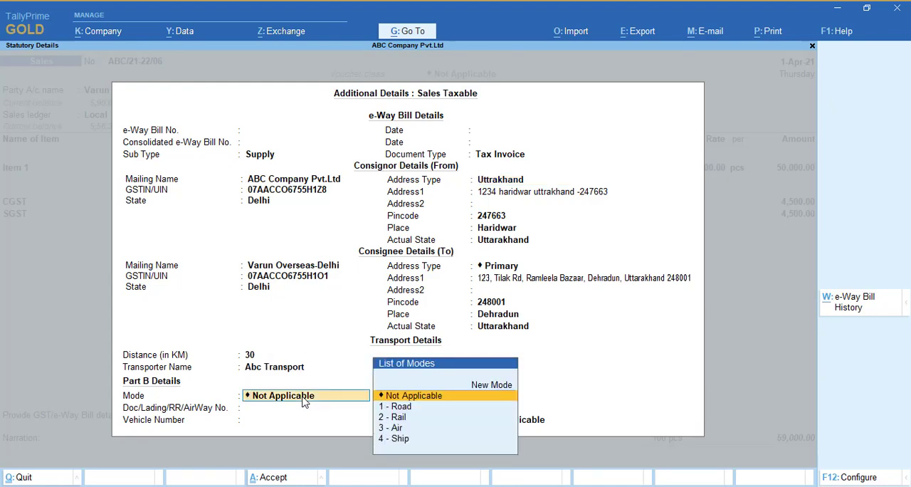
{"action": "key", "text": "Down"}
{"action": "key", "text": "Down"}
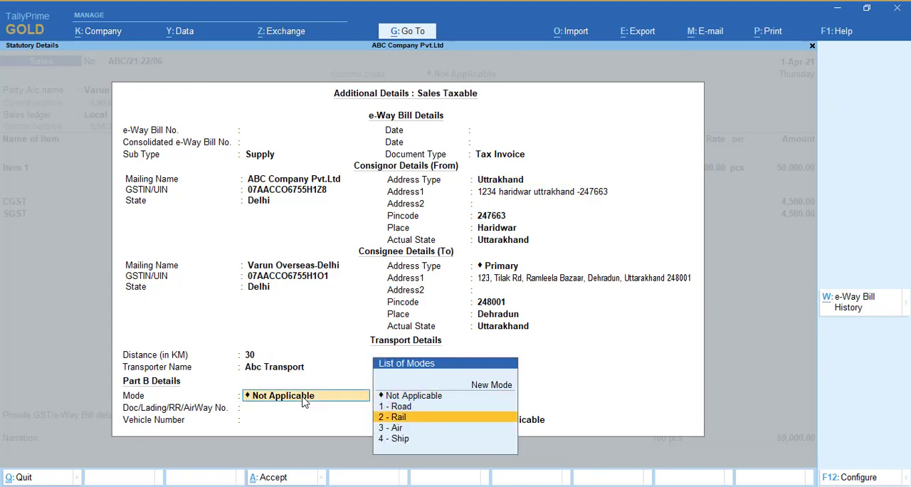
{"action": "key", "text": "Up"}
{"action": "key", "text": "Return"}
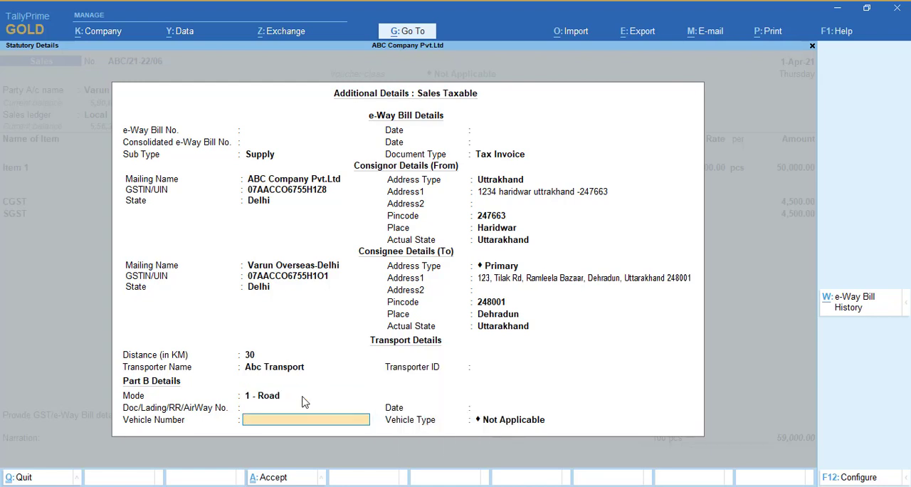
- Enter UK0712345 as the vehicle number and set the vehicle type to R - Regular
{"action": "type", "text": "D"}
{"action": "key", "text": "BackSpace"}
{"action": "type", "text": "UK0712345"}
{"action": "key", "text": "Return"}
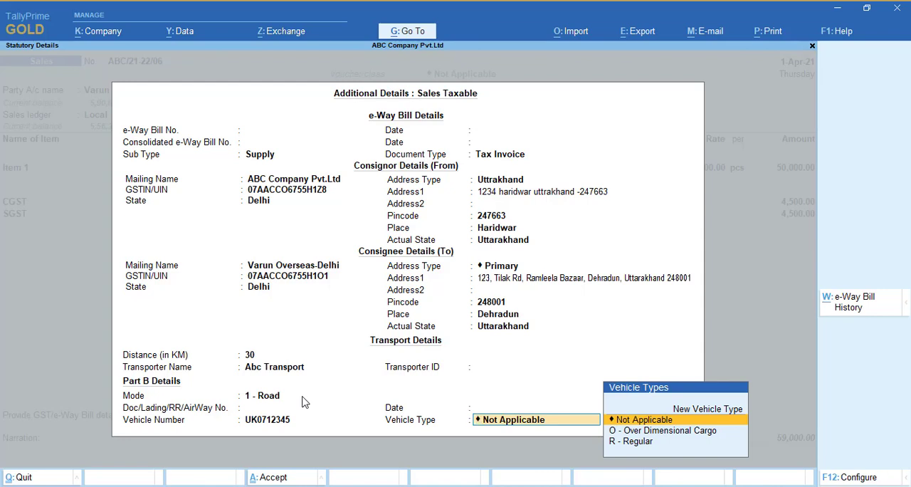
{"action": "key", "text": "Down"}
{"action": "key", "text": "Down"}
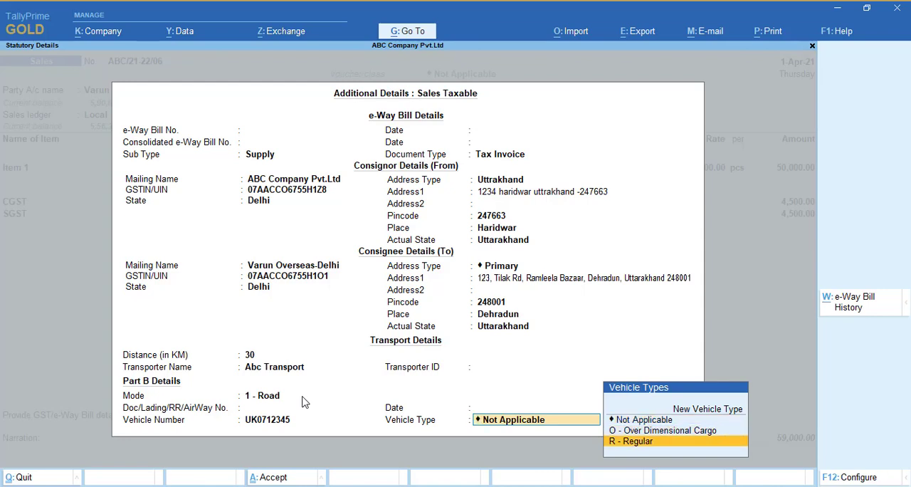
{"action": "key", "text": "Up"}
{"action": "key", "text": "Down"}
{"action": "key", "text": "Return"}
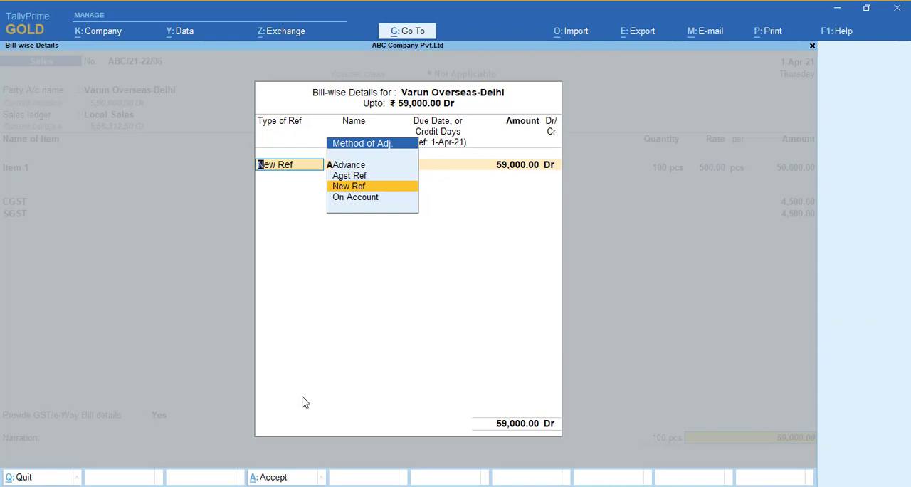
- Accept the bill-wise details for Varun Overseas-Delhi as a New Ref for the full 59,000.00 Dr
{"action": "key", "text": "Return"}
{"action": "key", "text": "Return"}
{"action": "key", "text": "Return"}
{"action": "key", "text": "Return"}
- Accept the sales voucher and agree to send its details for e-Way Bill generation
{"action": "key", "text": "Return"}
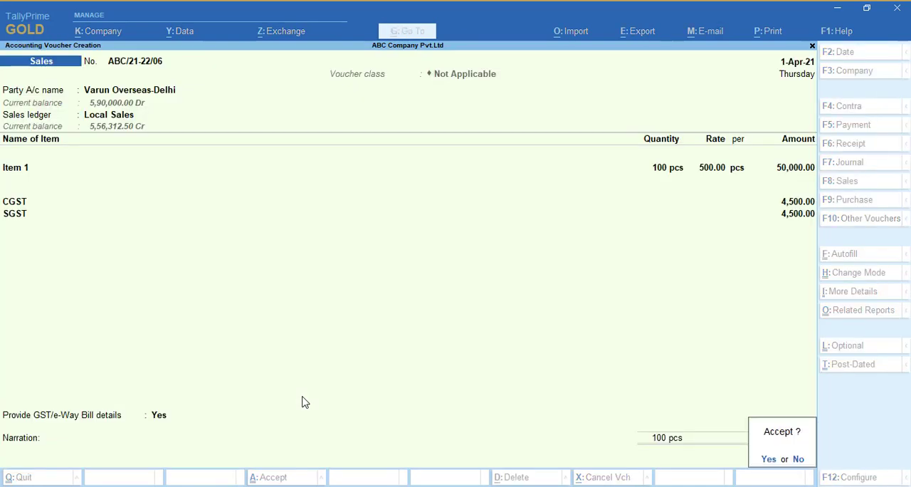
{"action": "key", "text": "Return"}
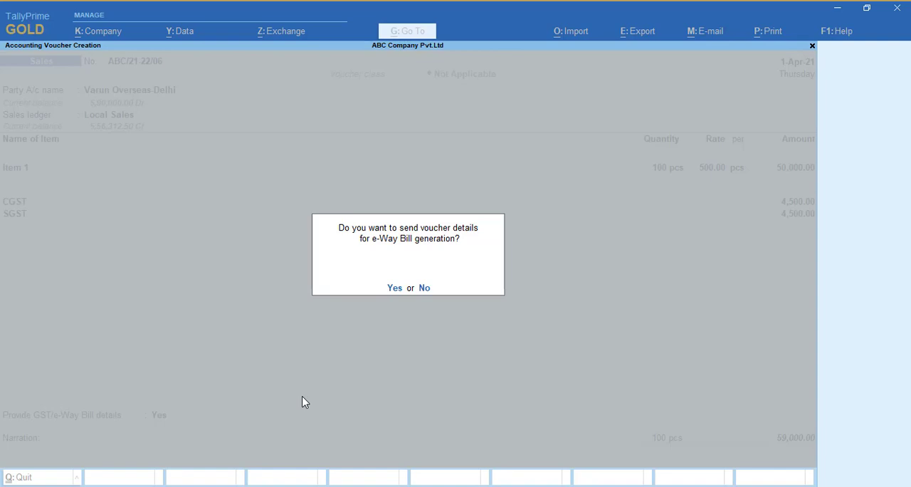
{"action": "key", "text": "y"}
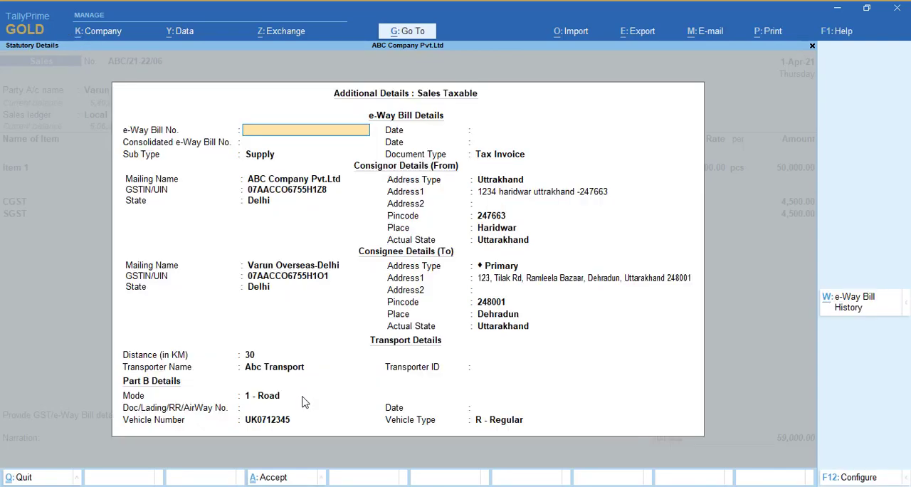